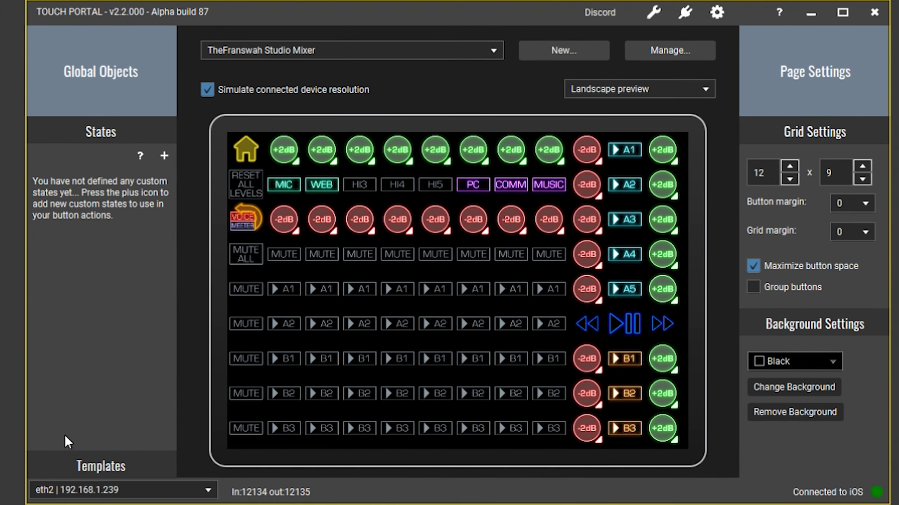
Step: Start a plug-in import from the wrench menu's Import plug-in... option
left_click(649, 18)
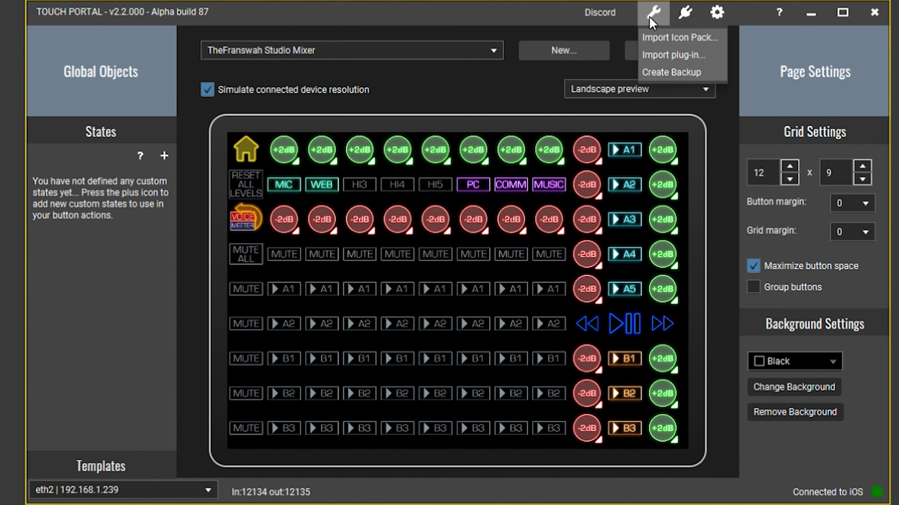
left_click(662, 55)
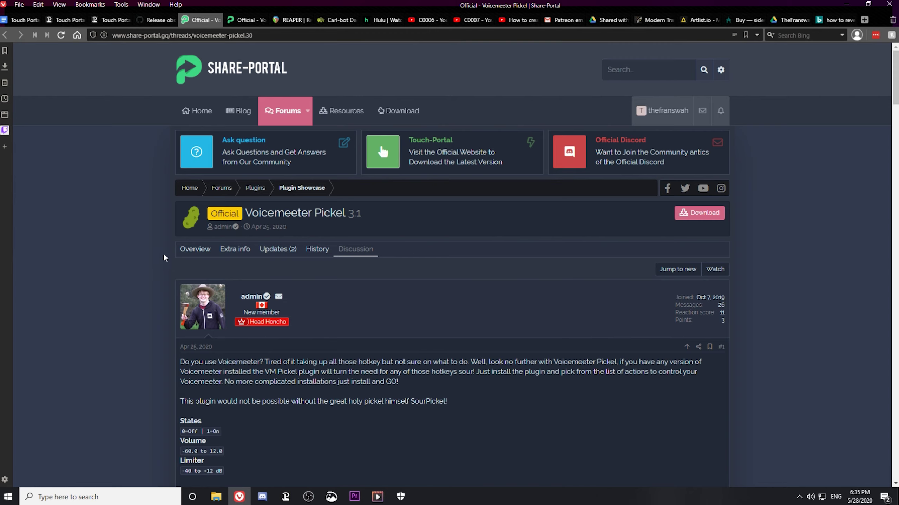
Step: Open Windows Security's Virus & threat protection page and its Manage settings
left_click(405, 502)
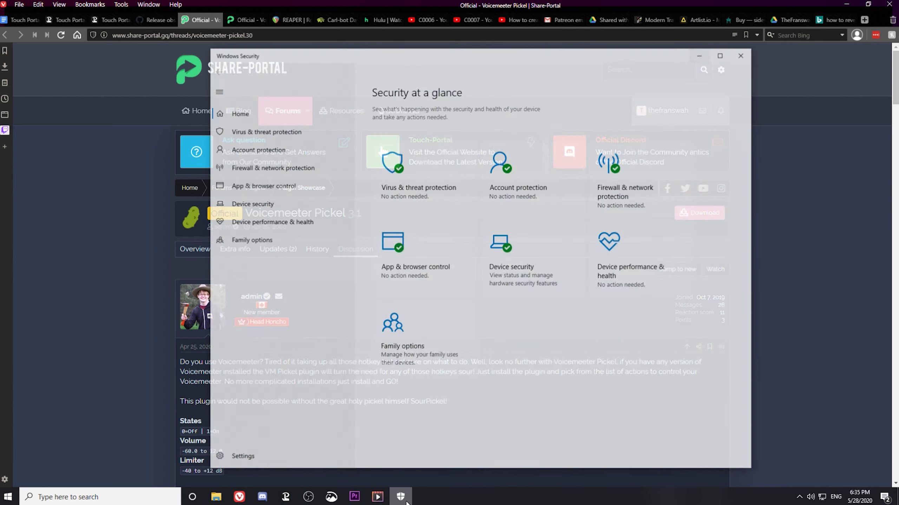
left_click(413, 171)
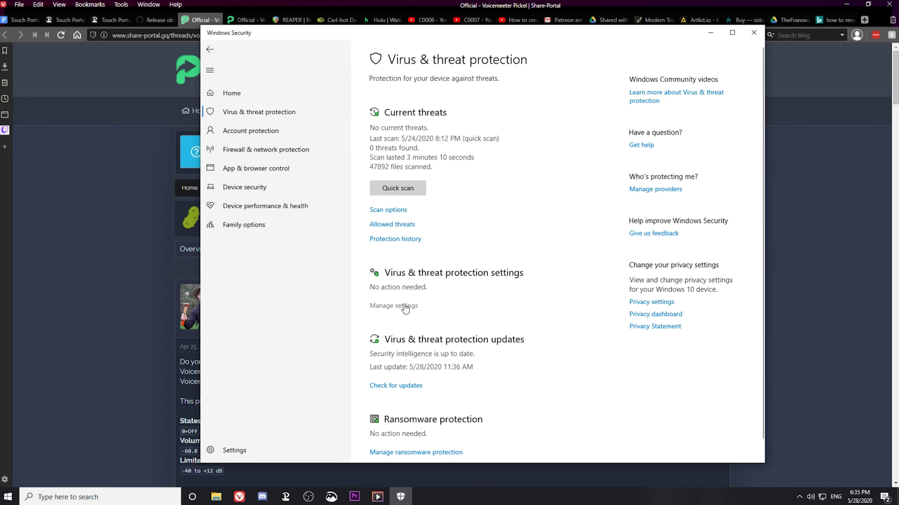
left_click(404, 307)
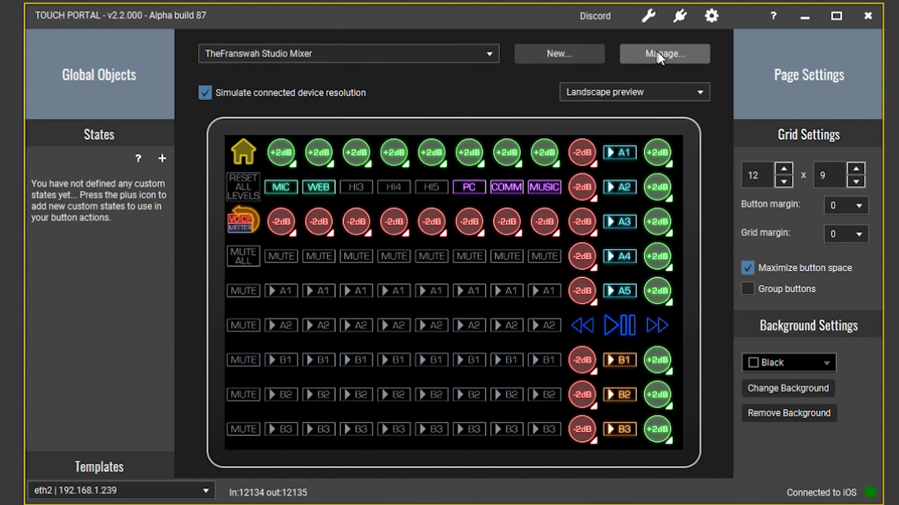
Step: Import the Twitch .tpz button page, then select the mixer page's play/pause button
left_click(664, 59)
left_click(667, 107)
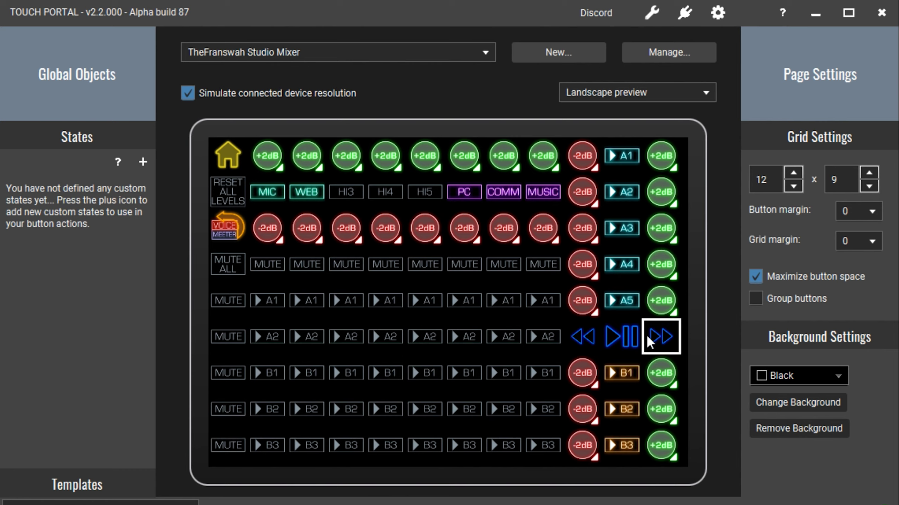
left_click(592, 343)
left_click(620, 338)
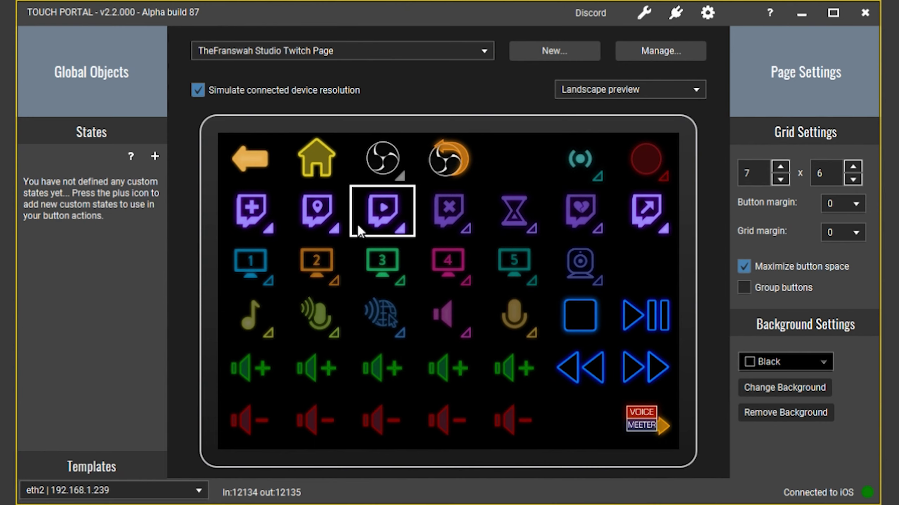
Step: Inspect the back-arrow, home and VOICEMEETER buttons' settings, leaving their page links unchanged
left_click(250, 158)
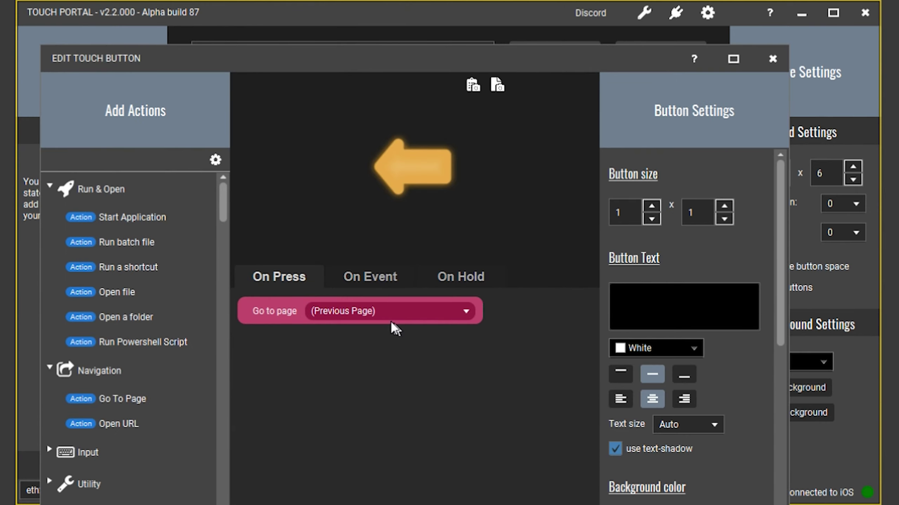
left_click(773, 59)
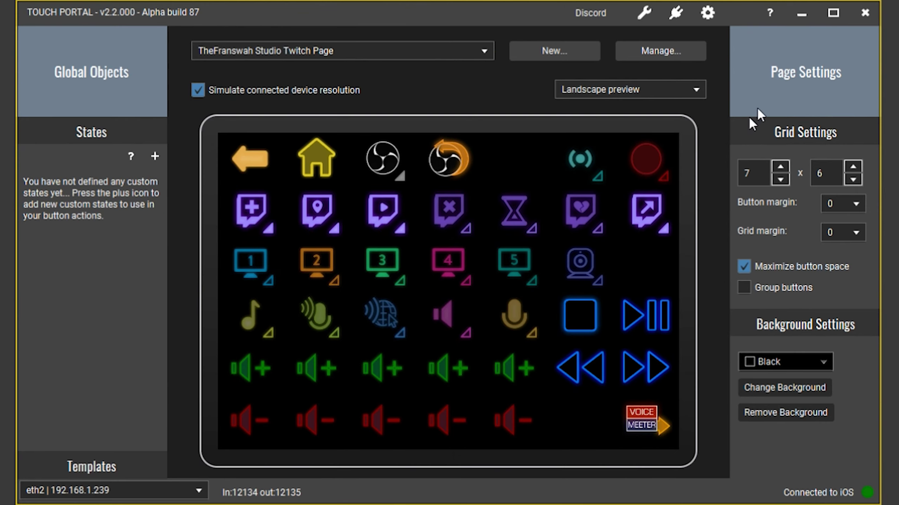
left_click(316, 154)
left_click(772, 58)
left_click(640, 424)
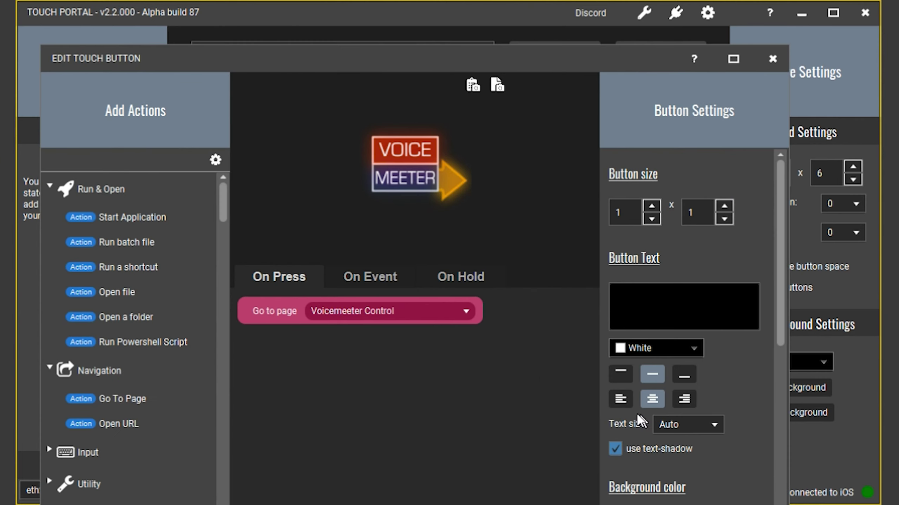
left_click(431, 311)
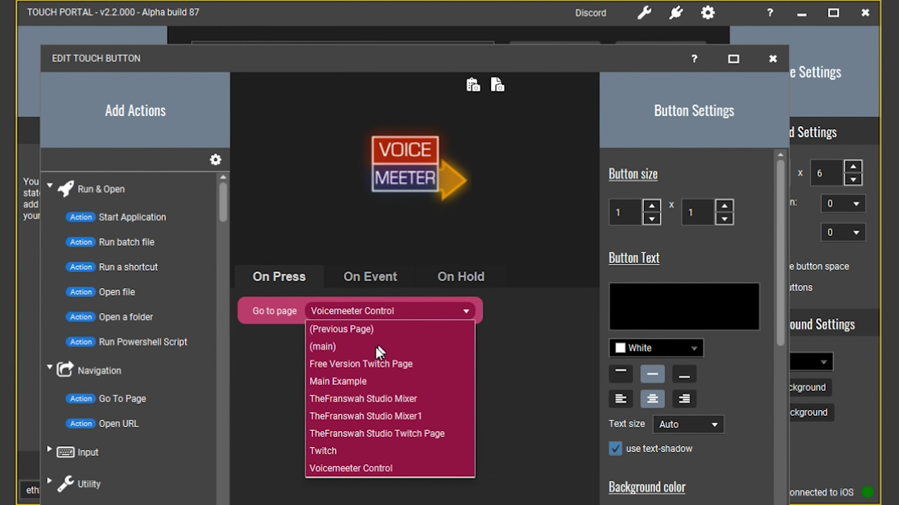
left_click(487, 402)
left_click(772, 59)
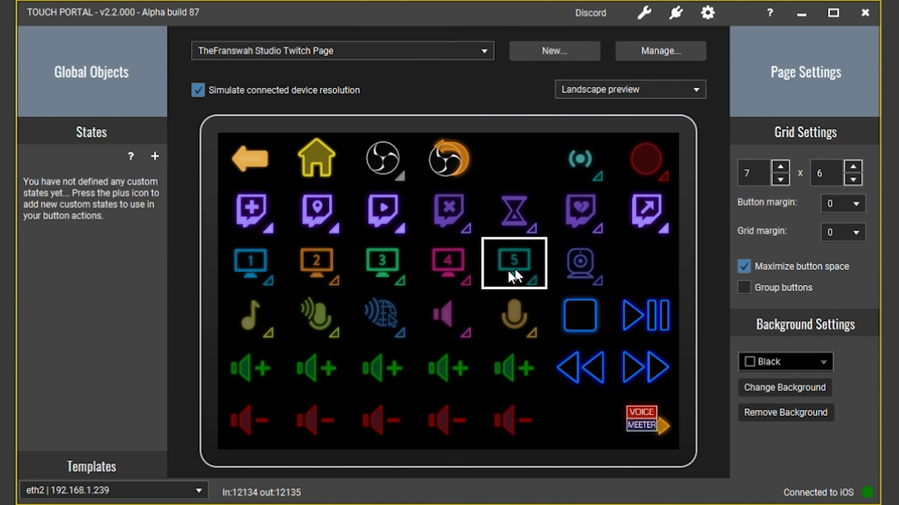
Step: Keep scene button 1 on Live Scene - Game Capture and scroll through its On Event actions
left_click(263, 268)
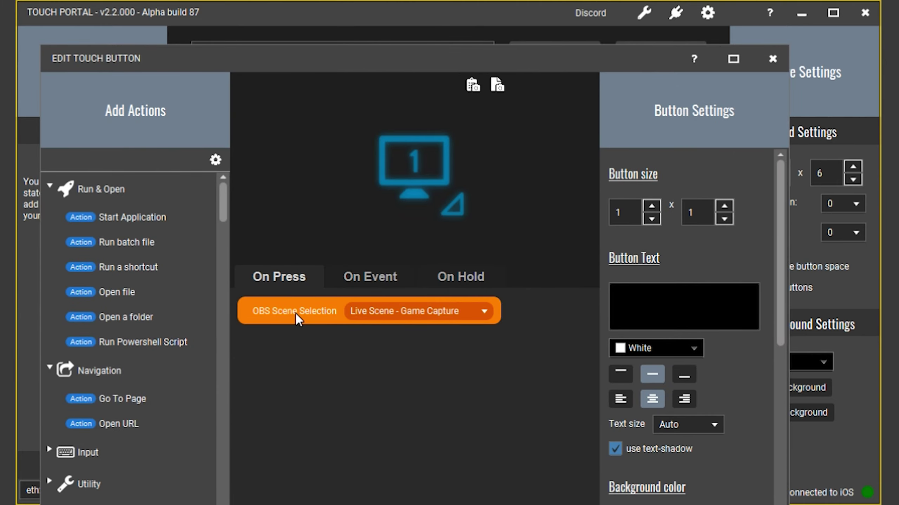
left_click(466, 314)
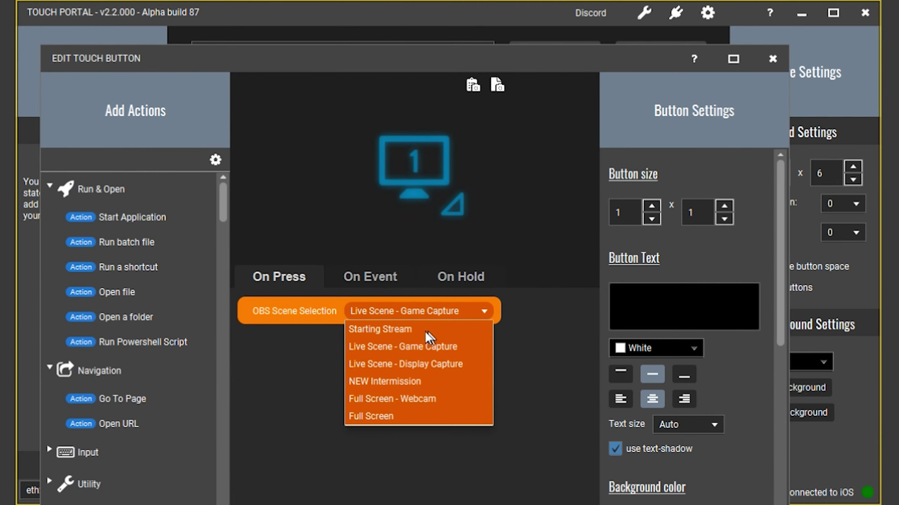
left_click(481, 312)
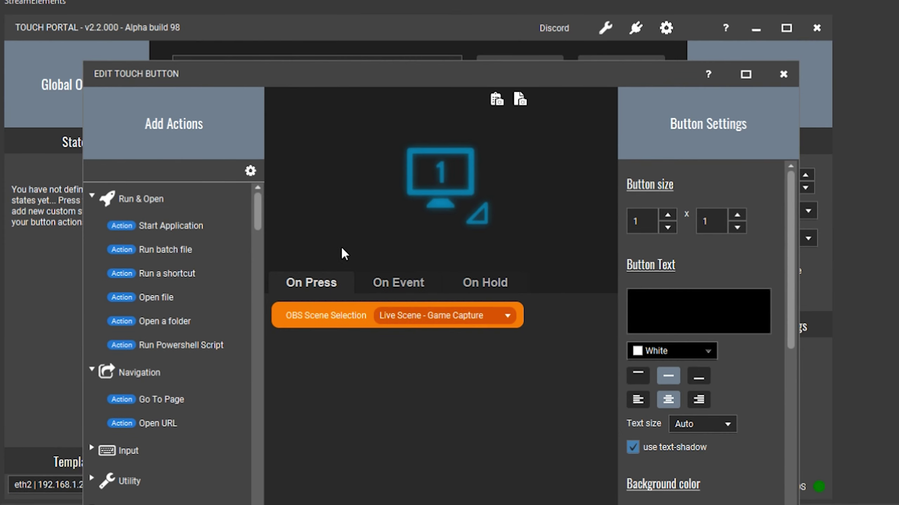
left_click(402, 287)
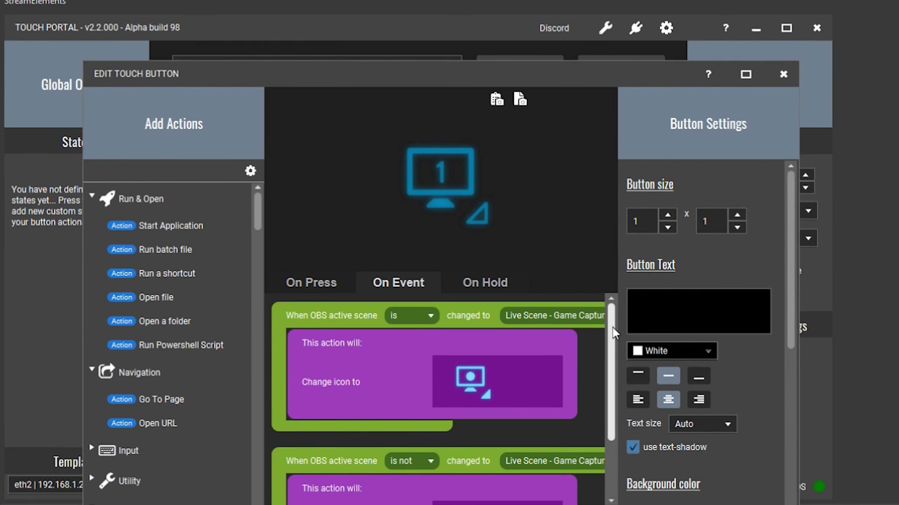
scroll(558, 313, "down", 1)
scroll(603, 351, "down", 3)
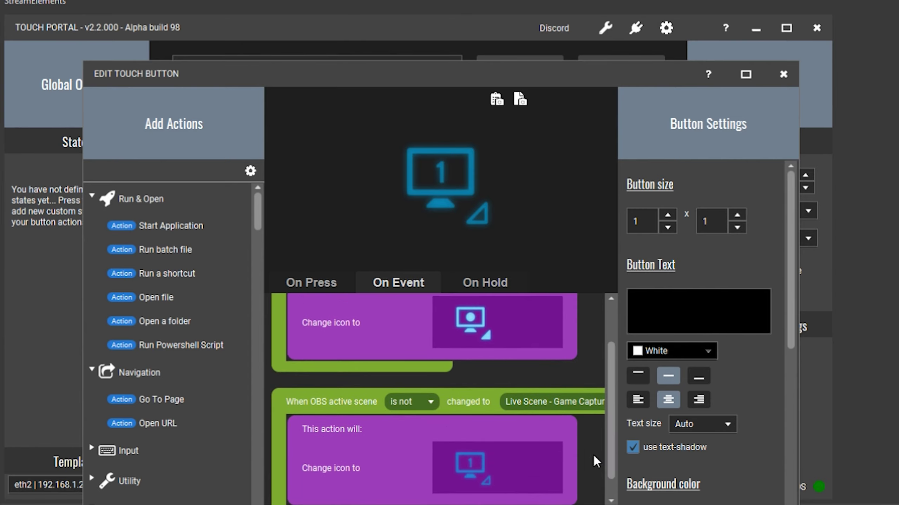
left_click_drag(611, 413, 609, 375)
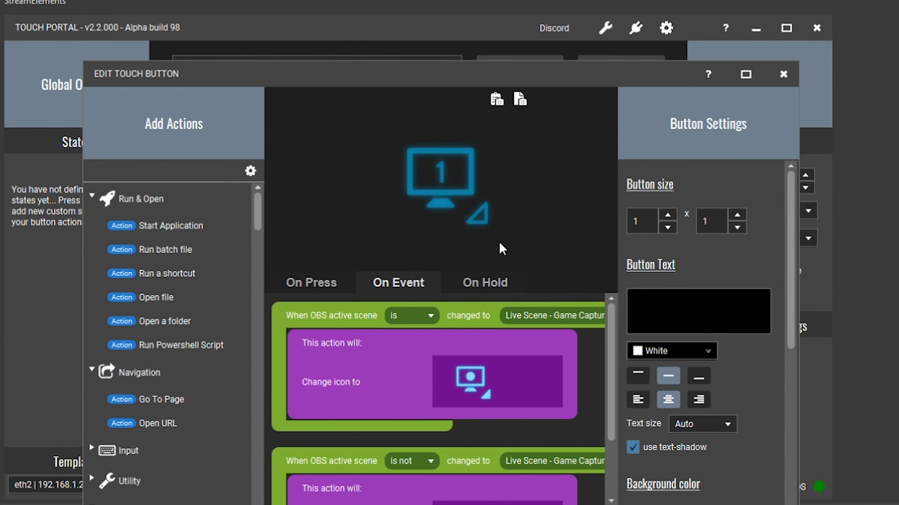
scroll(612, 354, "down", 2)
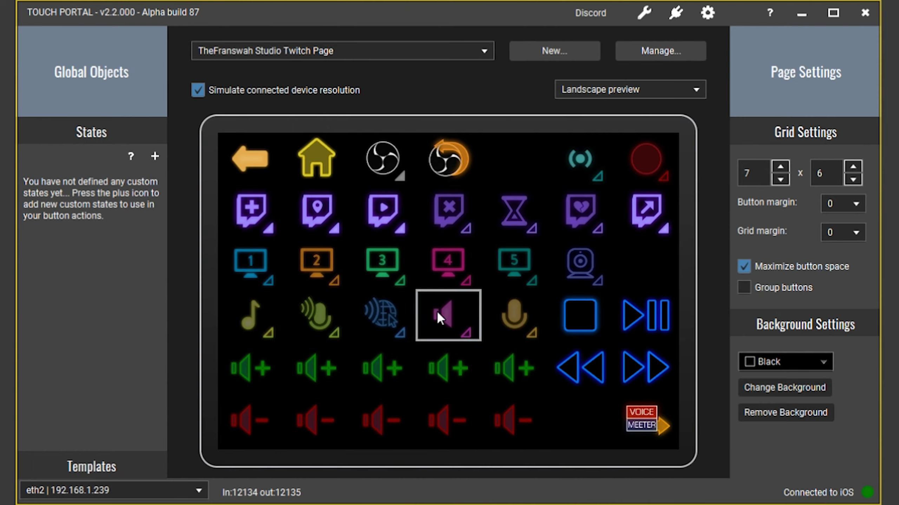
left_click(516, 319)
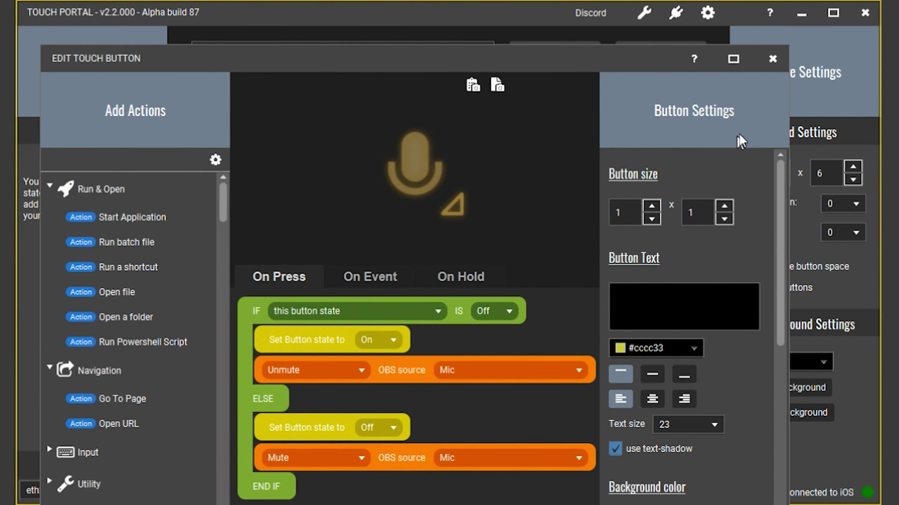
left_click(772, 58)
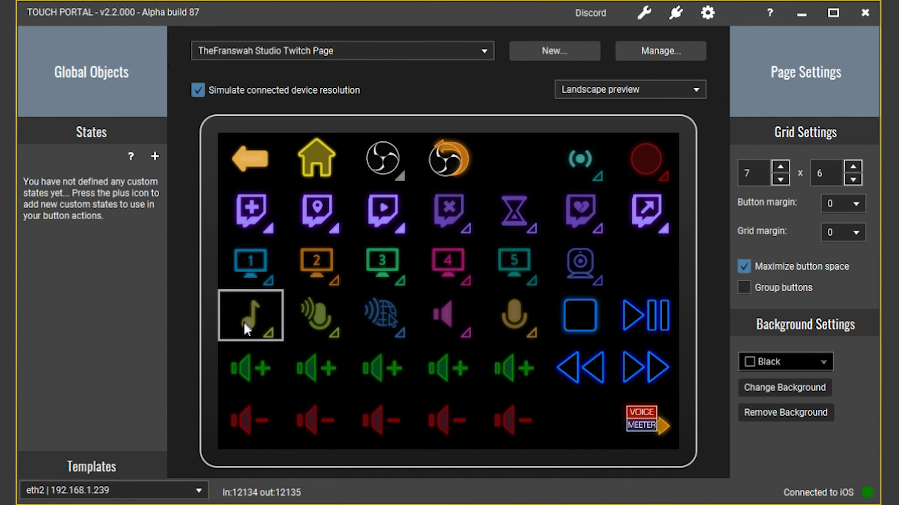
left_click(253, 363)
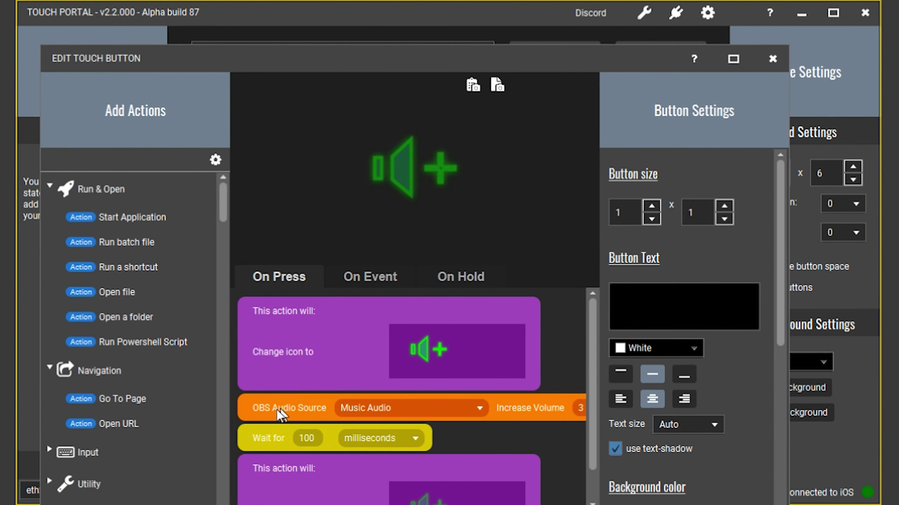
scroll(591, 393, "down", 2)
key("Escape")
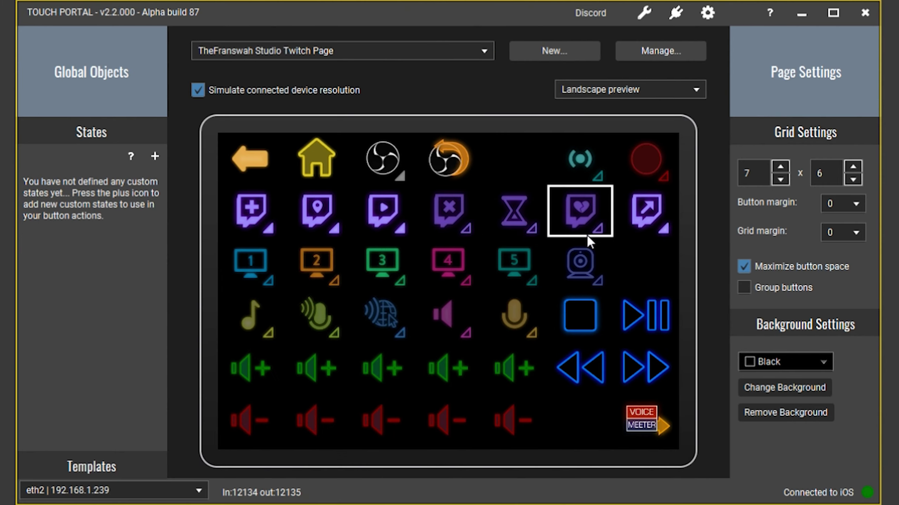
left_click(579, 269)
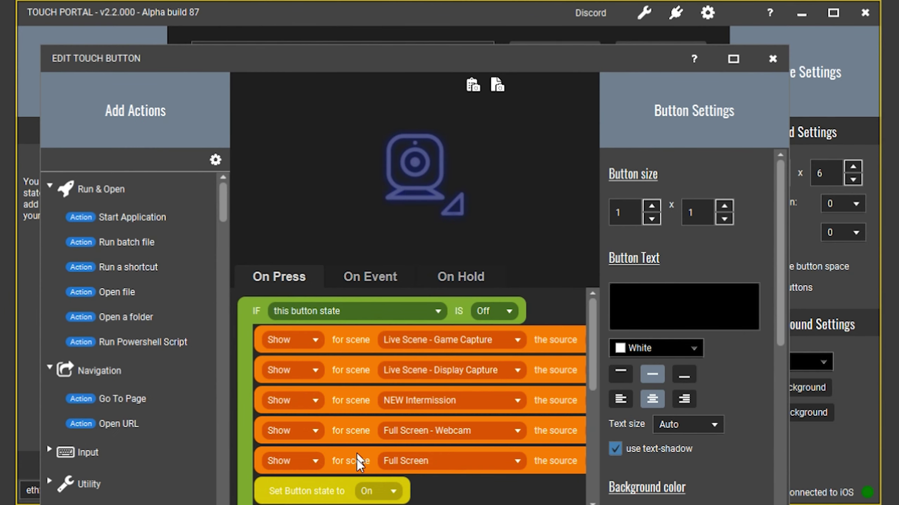
scroll(538, 375, "right", 3)
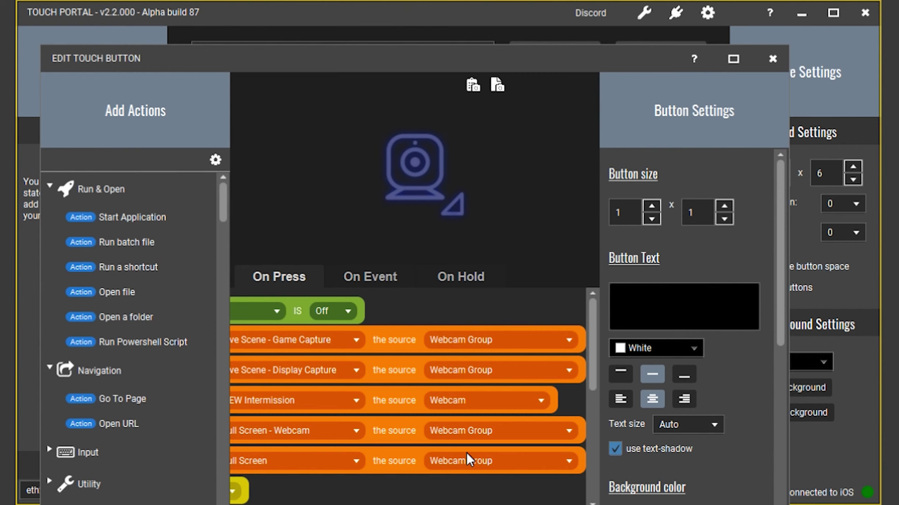
scroll(419, 325, "left", 3)
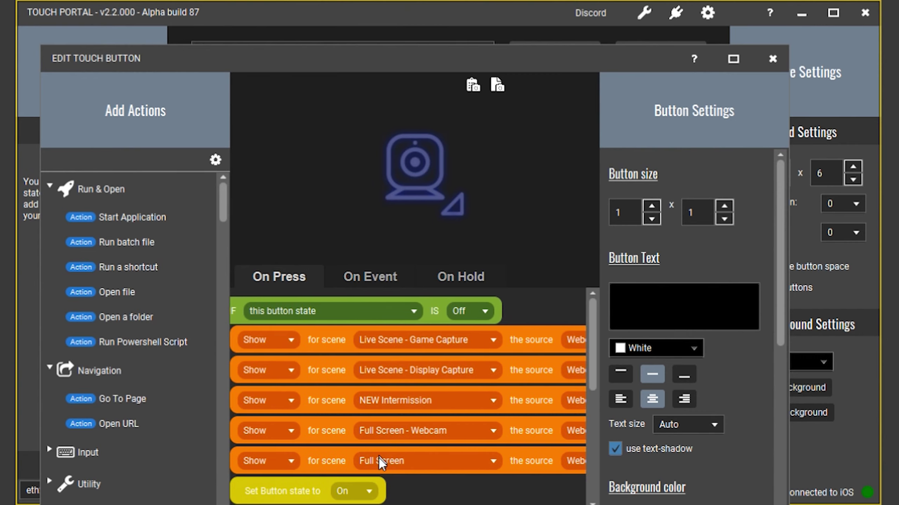
left_click_drag(590, 330, 587, 449)
key("Escape")
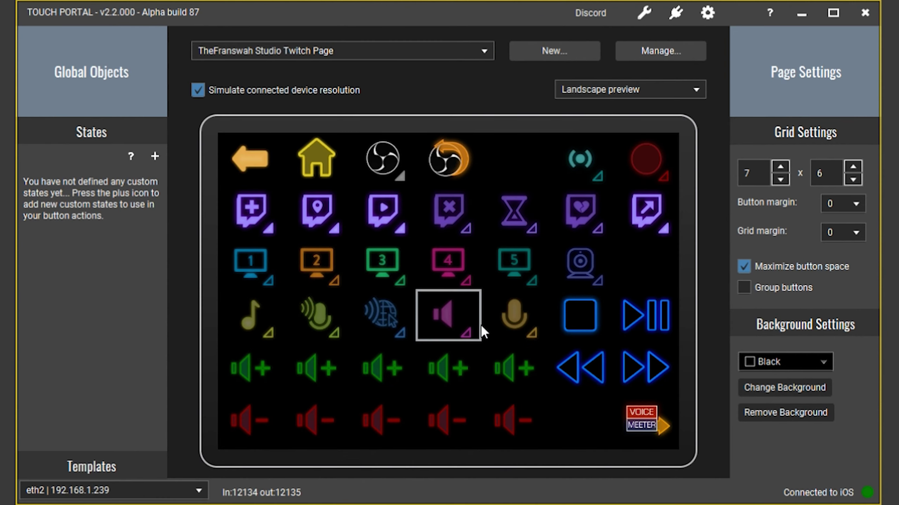
left_click(383, 164)
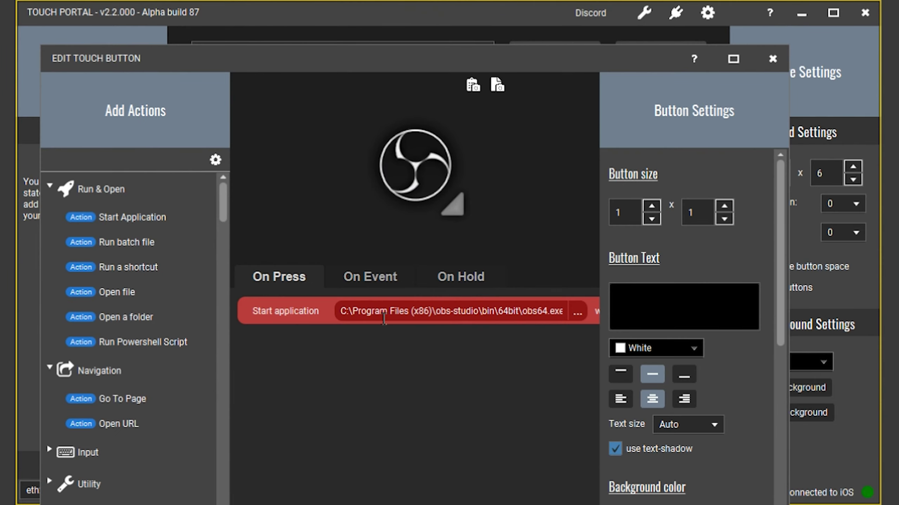
left_click_drag(353, 317, 567, 318)
left_click(537, 362)
left_click_drag(525, 313, 549, 317)
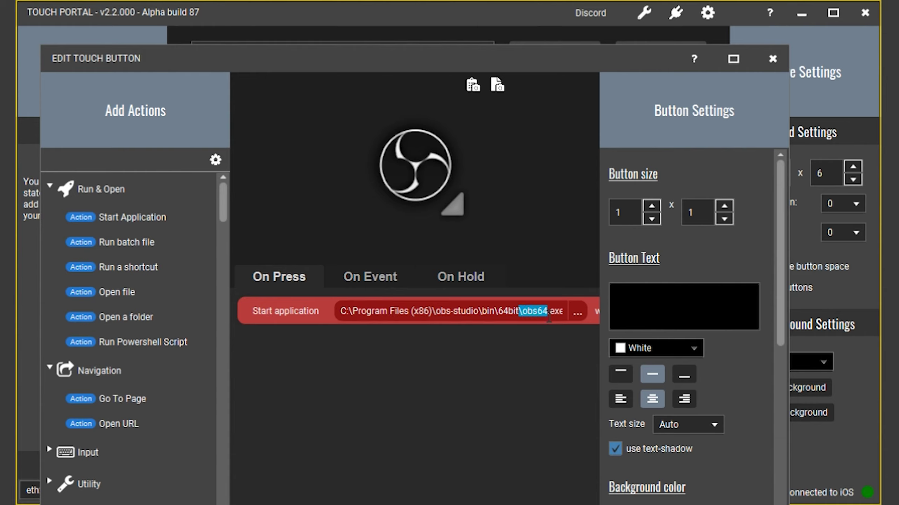
left_click(533, 350)
left_click(772, 58)
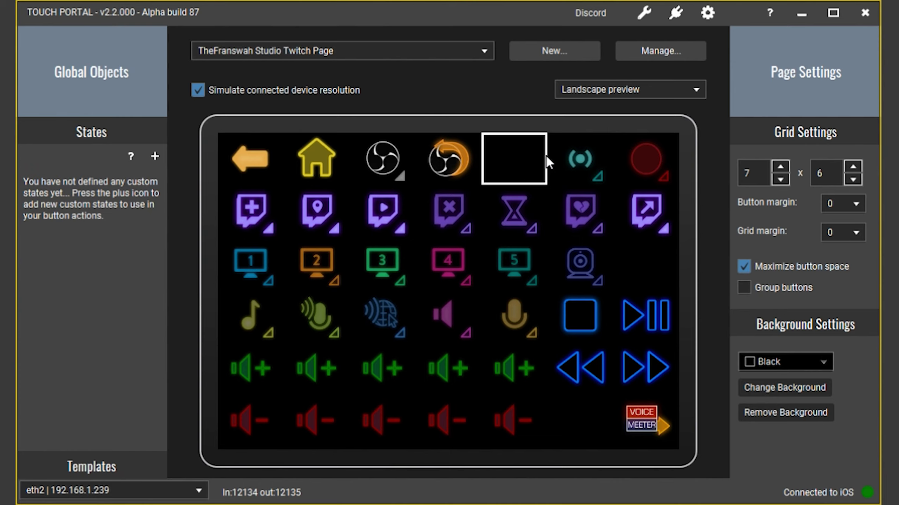
left_click(708, 13)
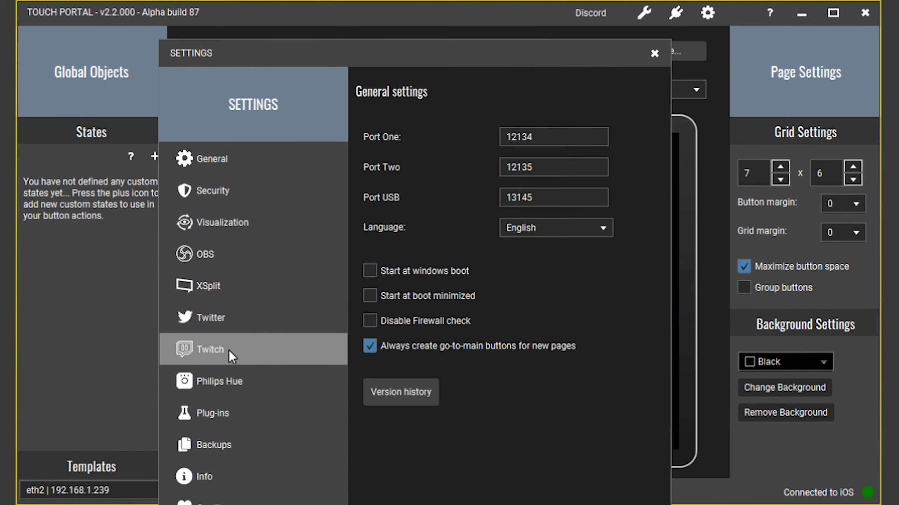
left_click(655, 53)
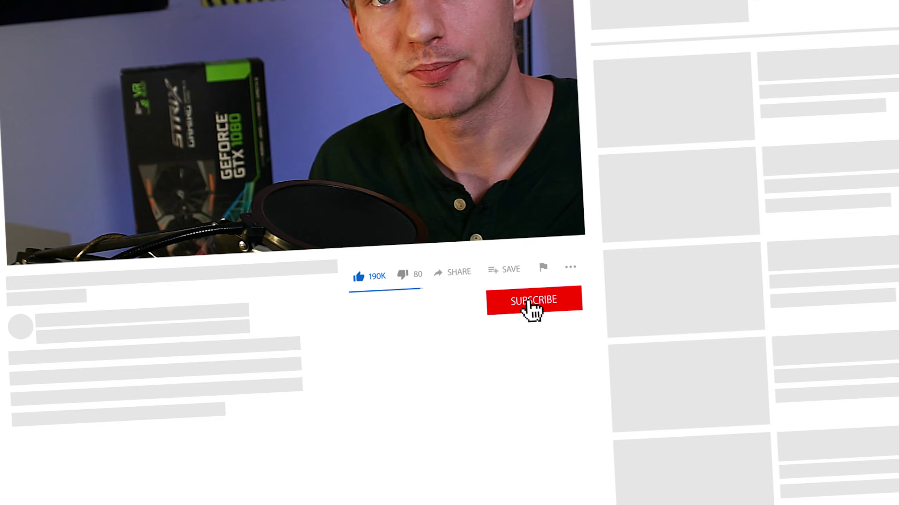
left_click(546, 305)
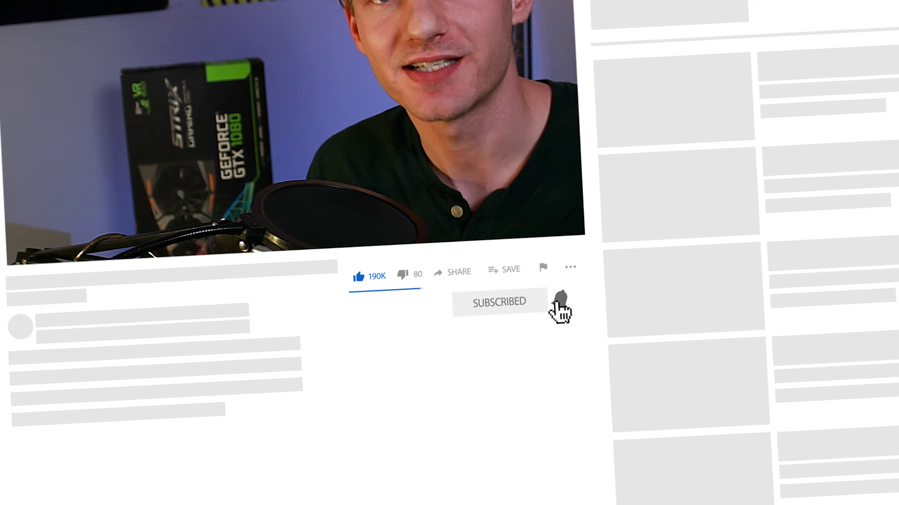